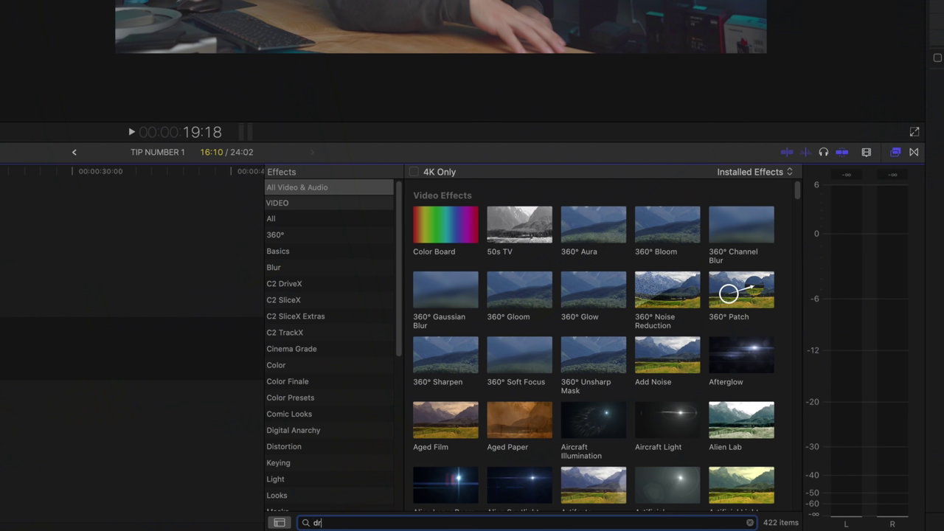
Apply the Draw Mask effect to clip C0049 and draw a closed Linear mask around the man leaning into the frame.
text(aw)
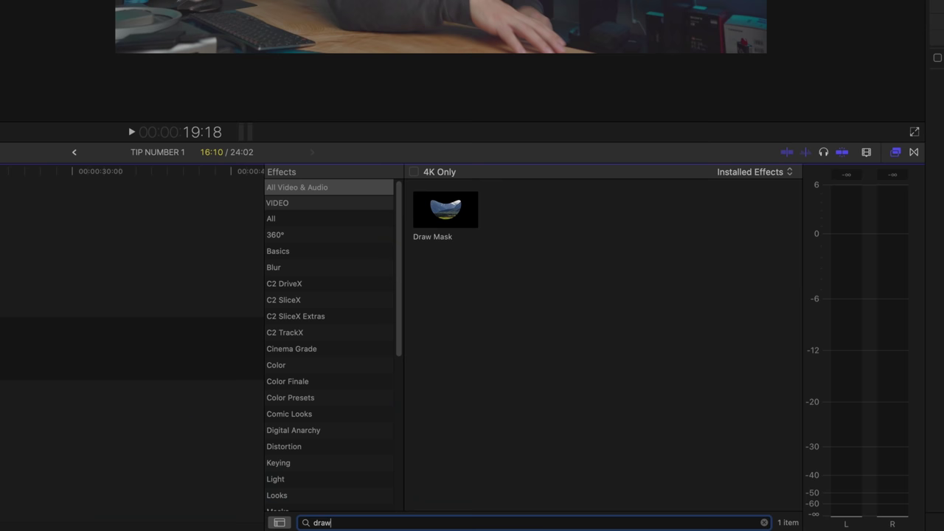
mouse_move(446, 221)
mouse_down()
mouse_move(312, 217)
mouse_move(232, 263)
mouse_move(349, 279)
mouse_up()
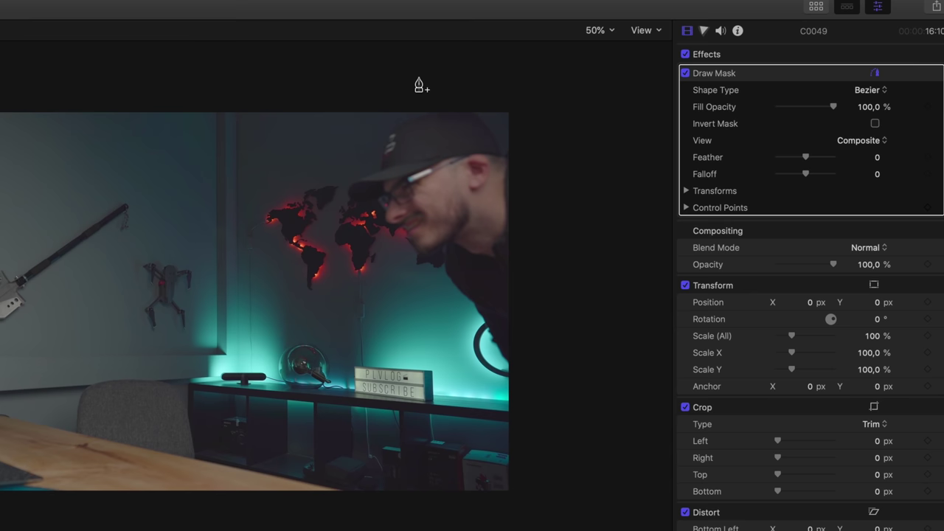
click(350, 69)
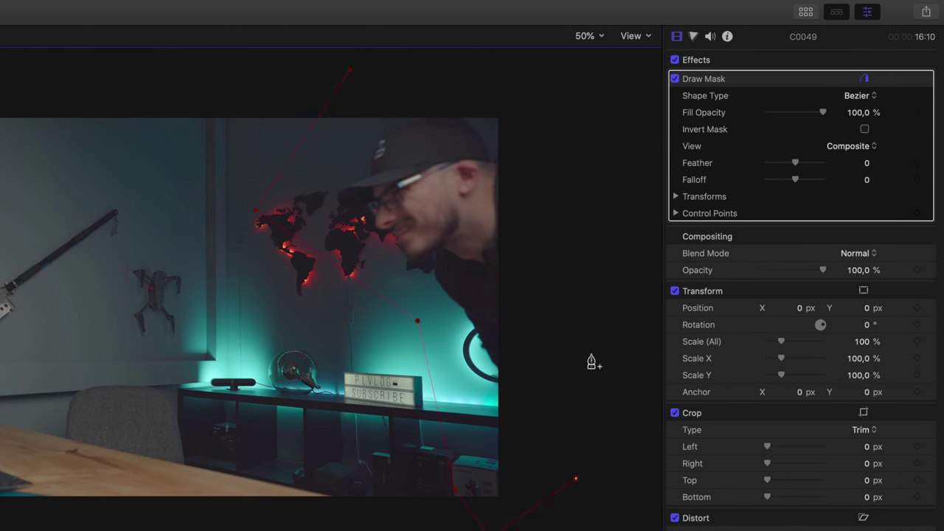
click(350, 70)
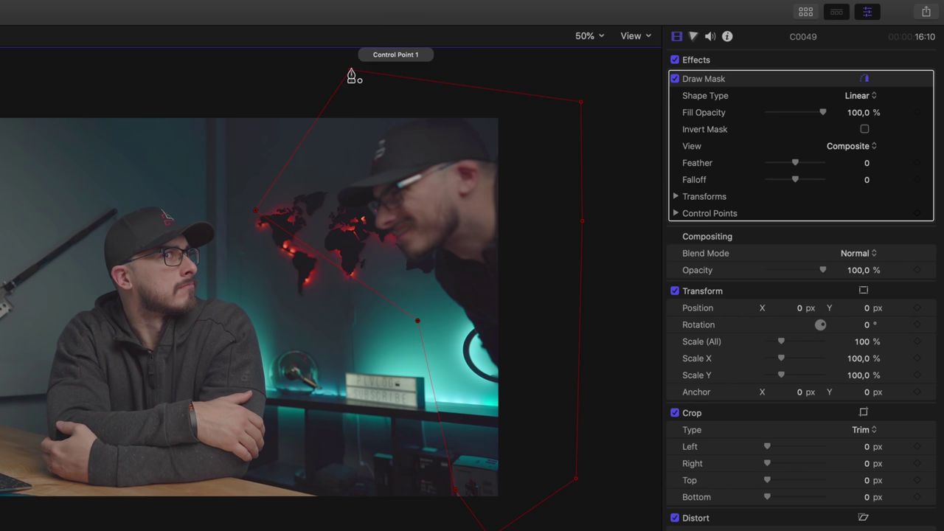
Check the mask in playback, move its point beside the leaning man's chest outward, and set Feather to about -213,7.
key(space)
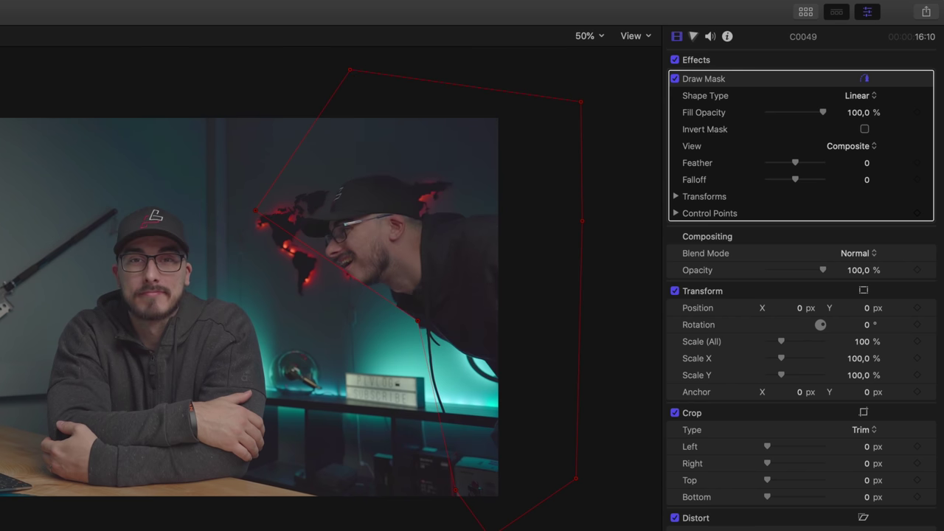
key(space)
drag(406, 330, 388, 335)
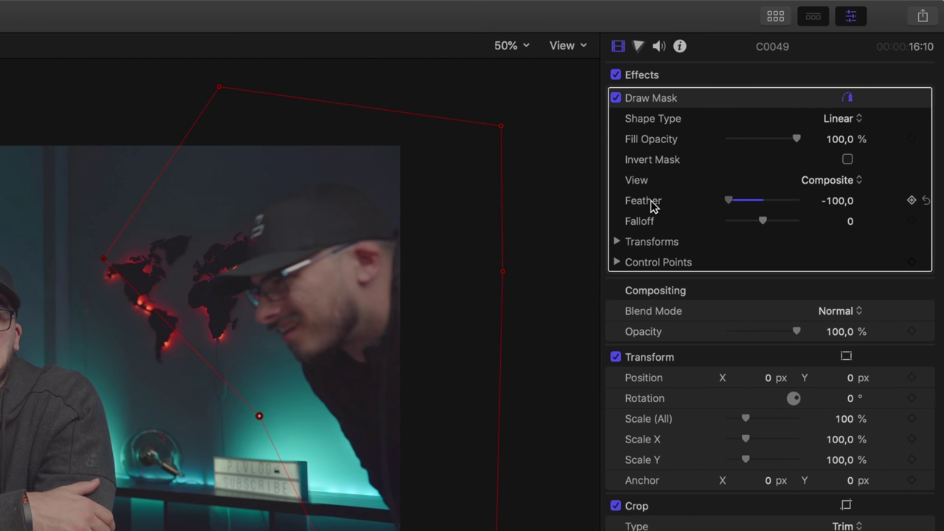
drag(837, 201, 837, 201)
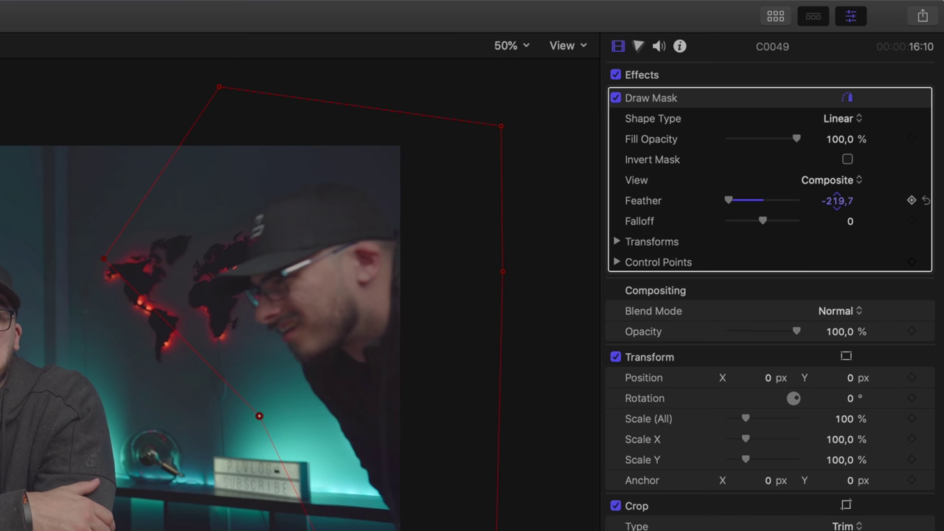
key(space)
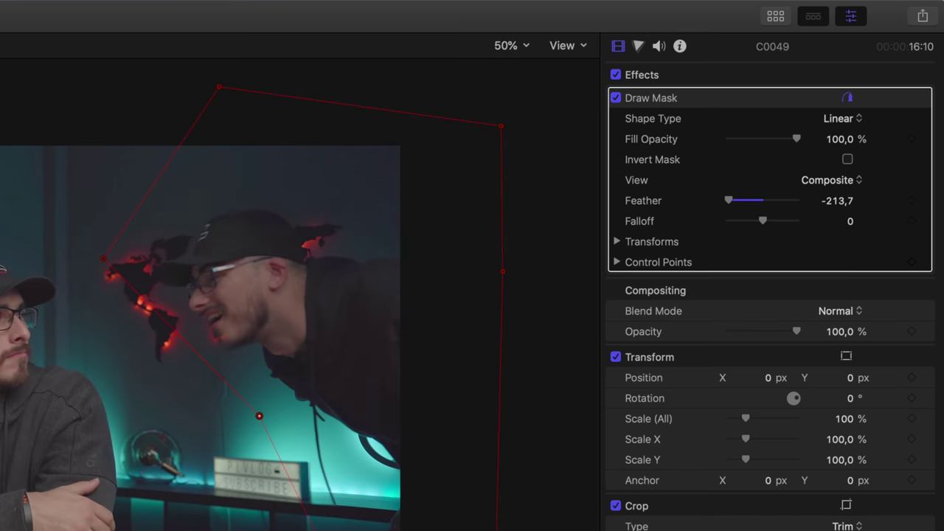
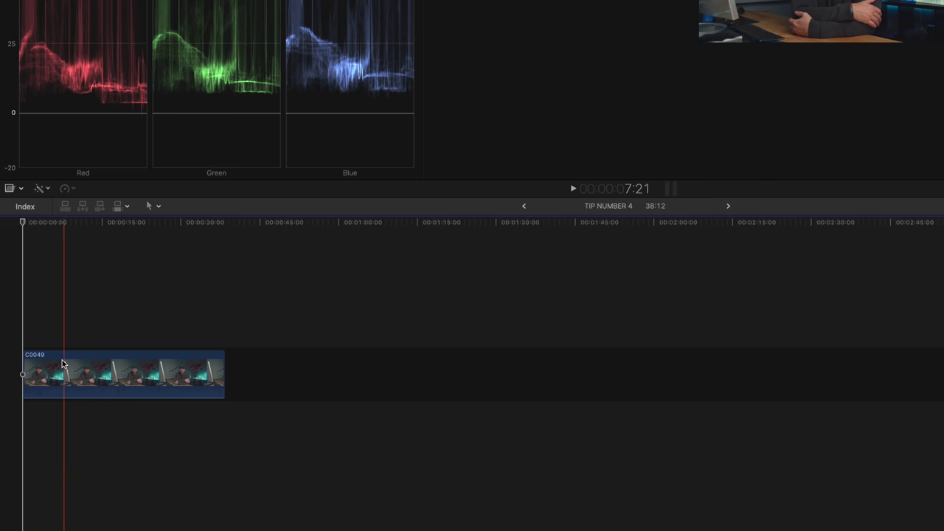
Duplicate clip C0049 directly above itself in the TIP NUMBER 4 timeline and select the original.
click(62, 363)
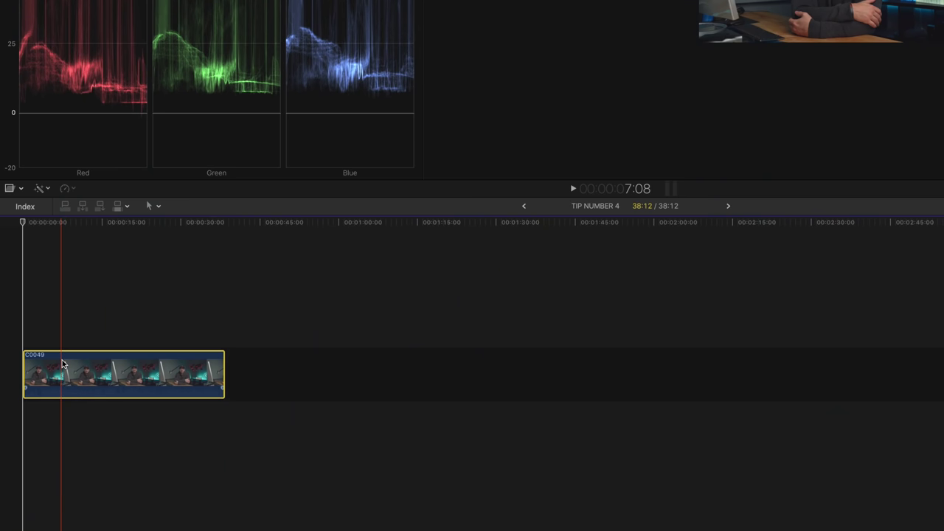
drag(67, 377, 66, 314)
click(59, 373)
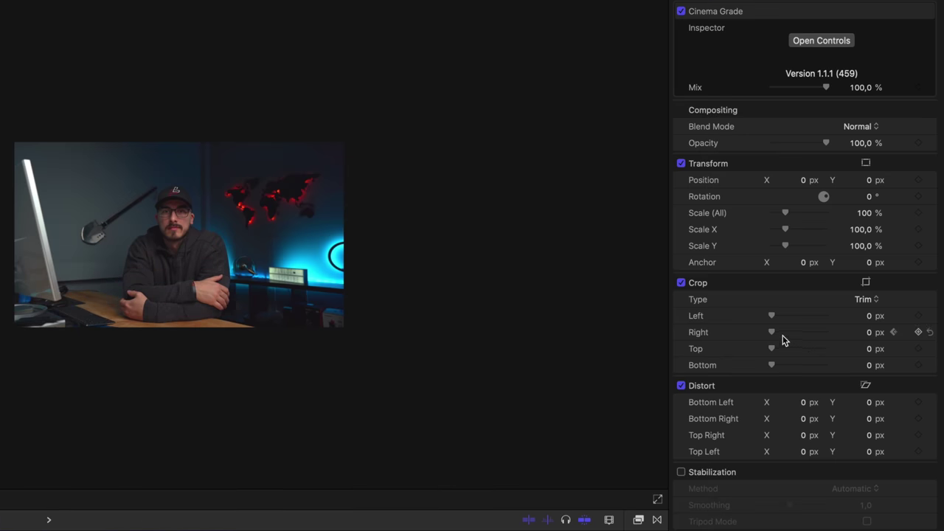
Animate the Cinema Grade clip's Right crop by trimming the picture away completely and returning the value to 0.
drag(782, 334, 837, 333)
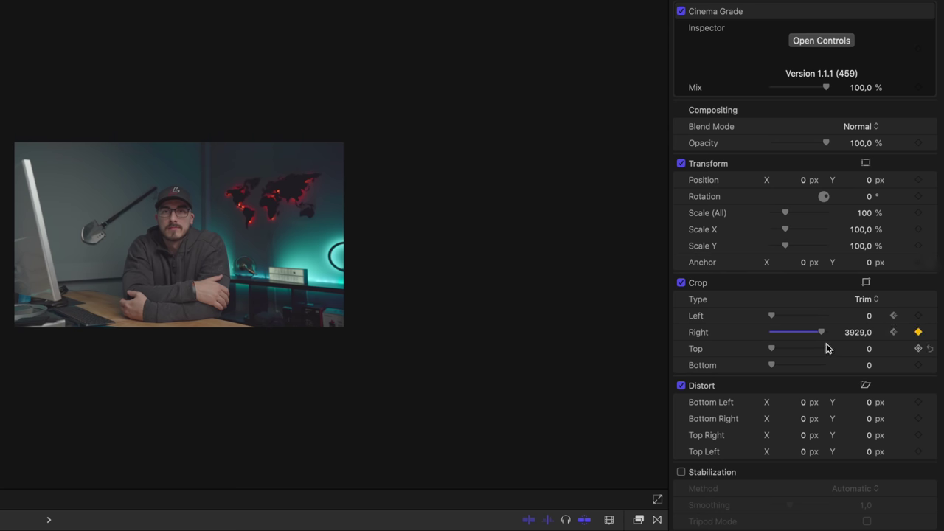
drag(799, 337, 487, 346)
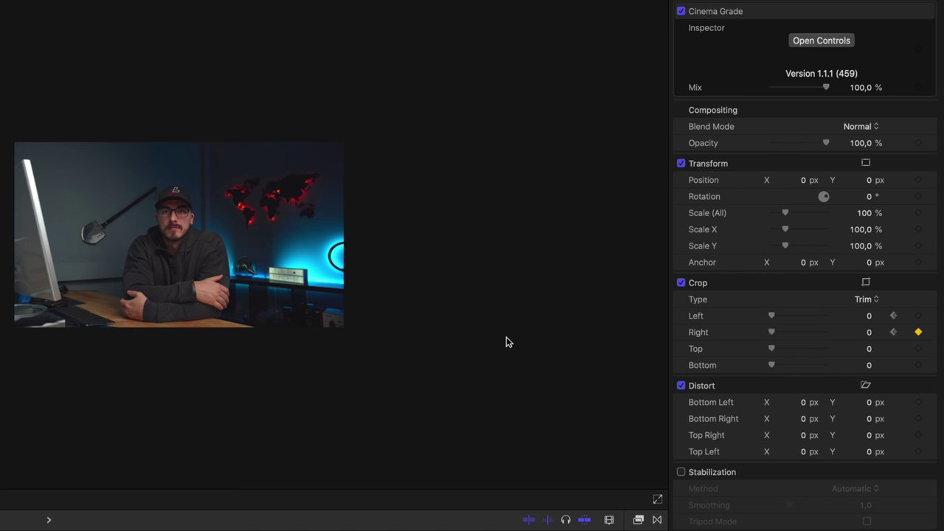
Animate the clip's Left crop from 4320 back to 0, and keyframe the Right crop at 0 before increasing it.
drag(777, 320, 942, 316)
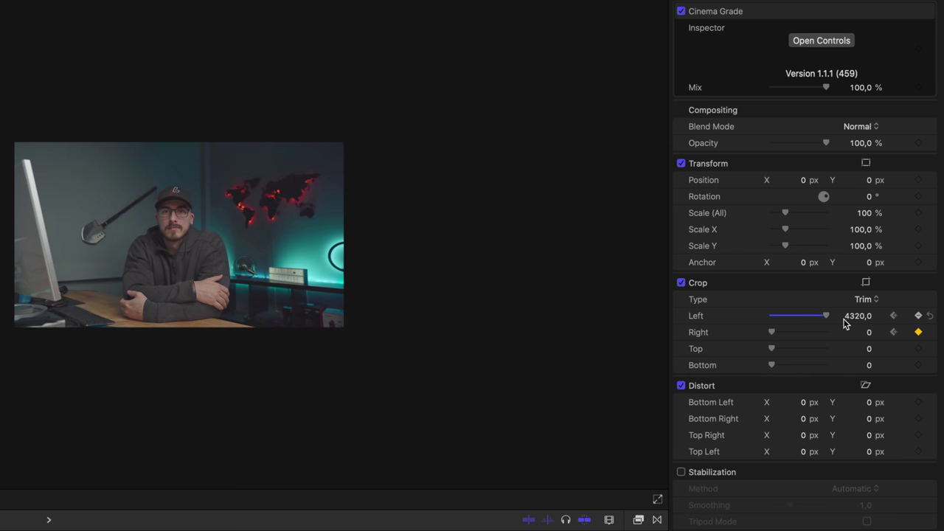
click(918, 316)
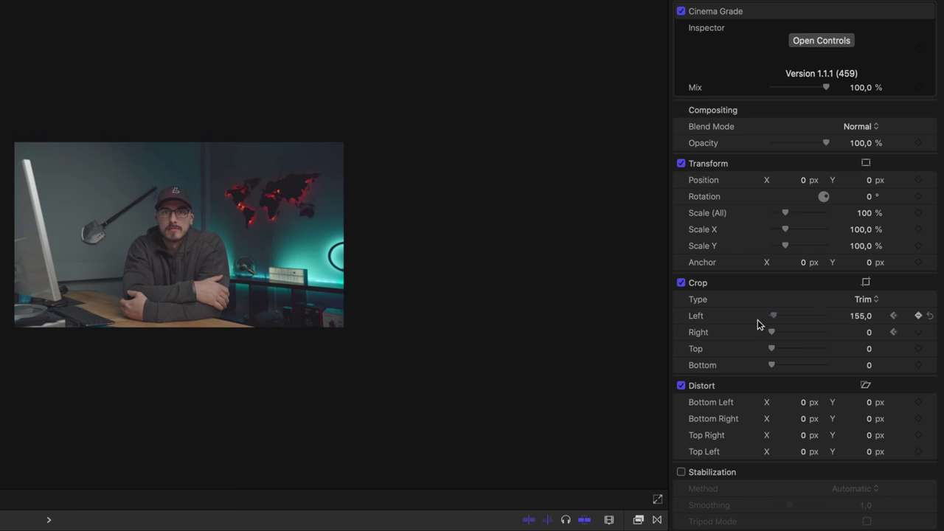
drag(759, 325, 717, 327)
click(919, 332)
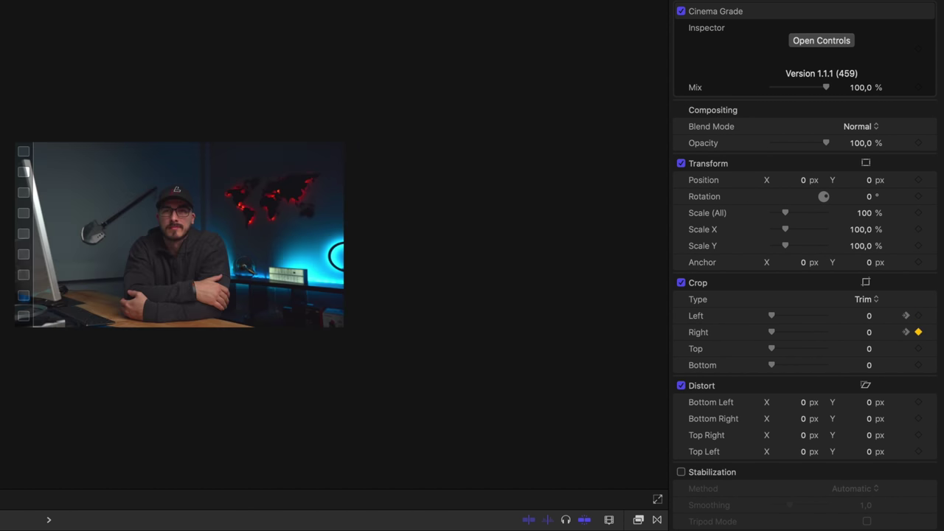
drag(869, 332, 914, 332)
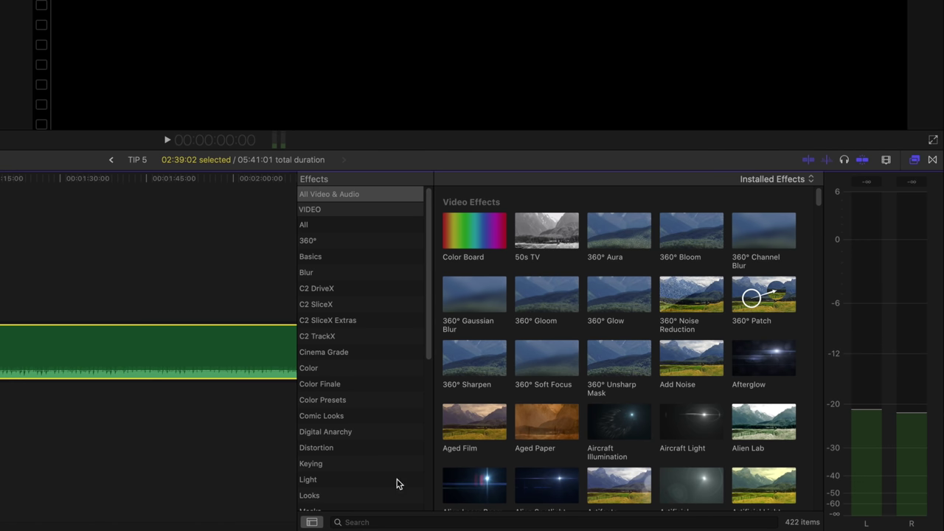
Find the Fat EQ audio effect, apply it to the music clip in TIP 5, and expand its parameters.
click(380, 523)
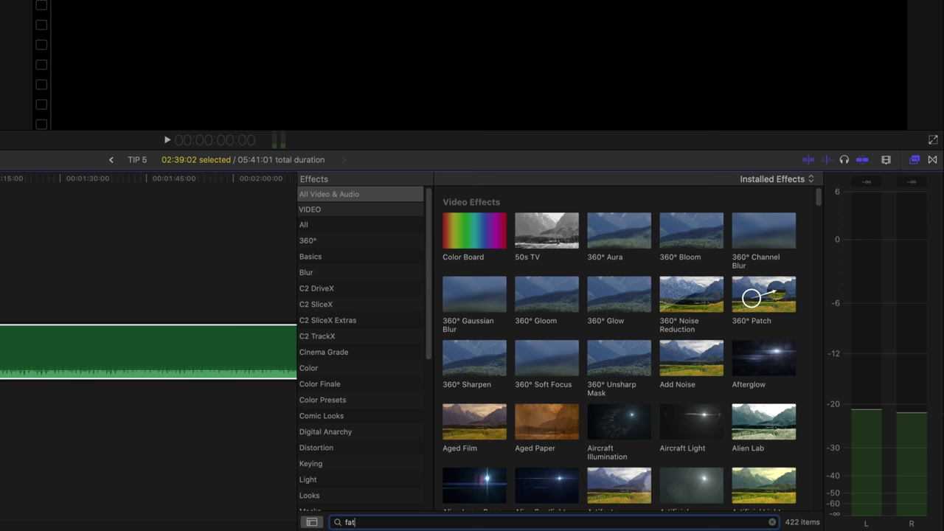
drag(458, 214, 3, 276)
drag(63, 277, 0, 351)
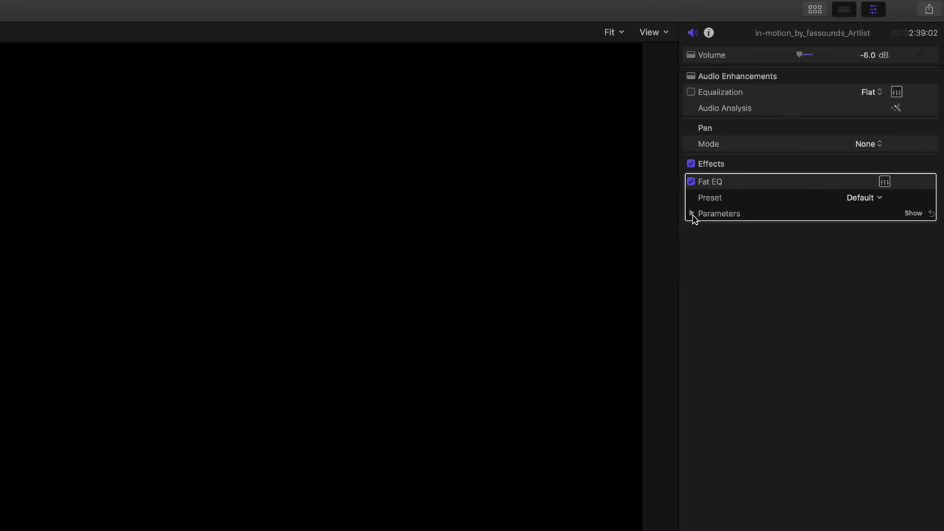
click(693, 214)
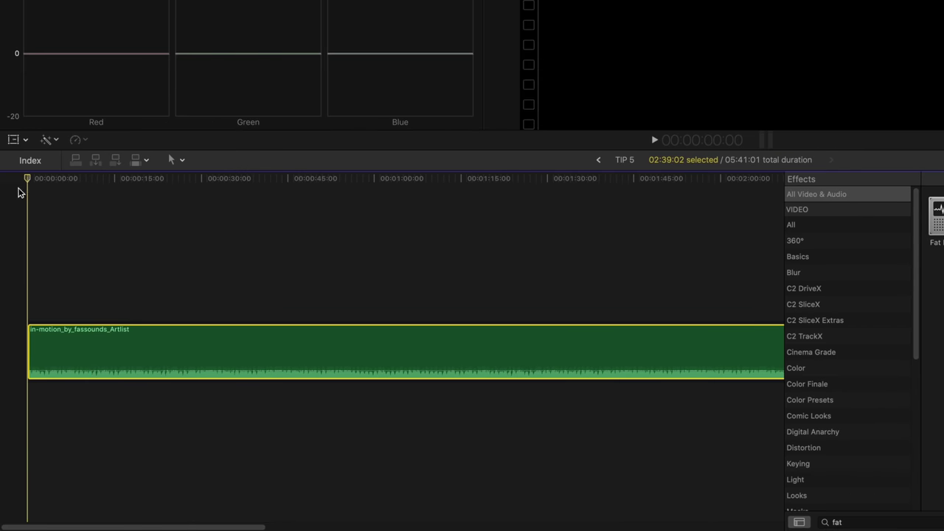
Place the playhead about two seconds into the music and keyframe Fat EQ's Frequency 5 at 250 Hz.
click(43, 183)
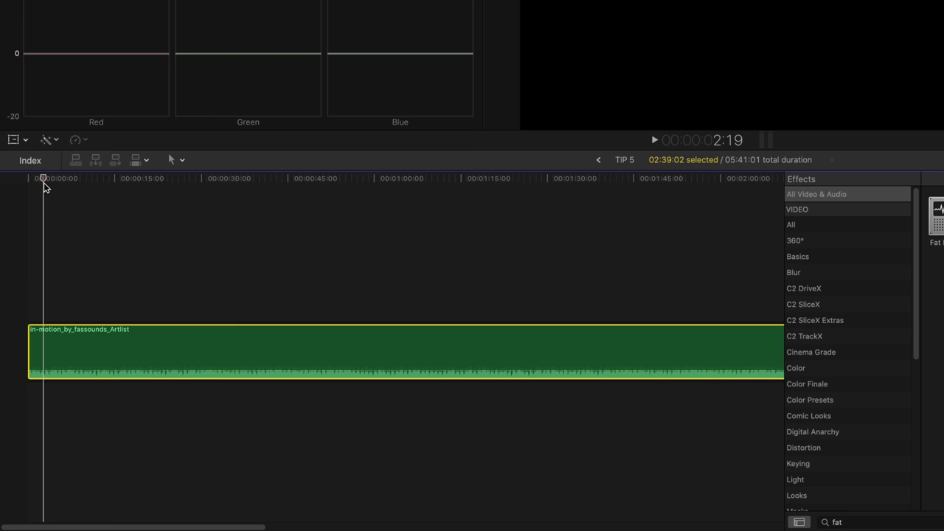
click(39, 179)
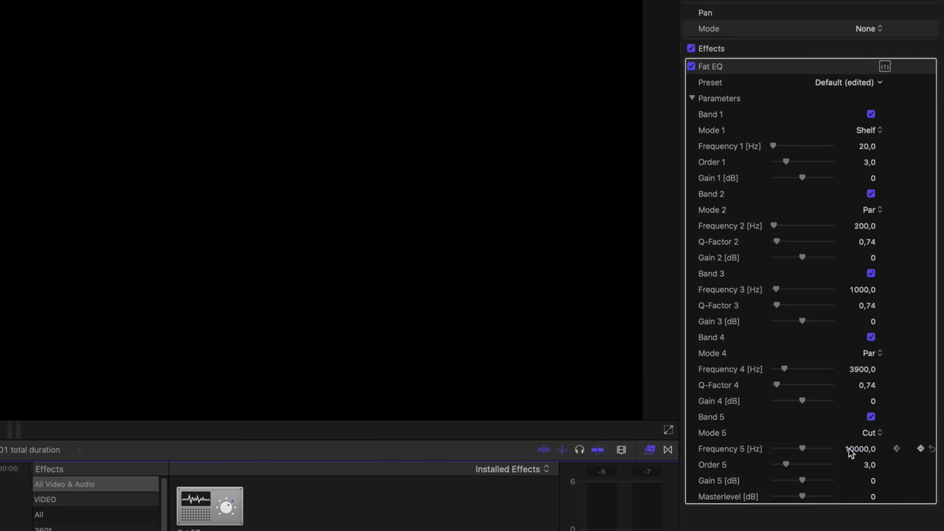
click(849, 450)
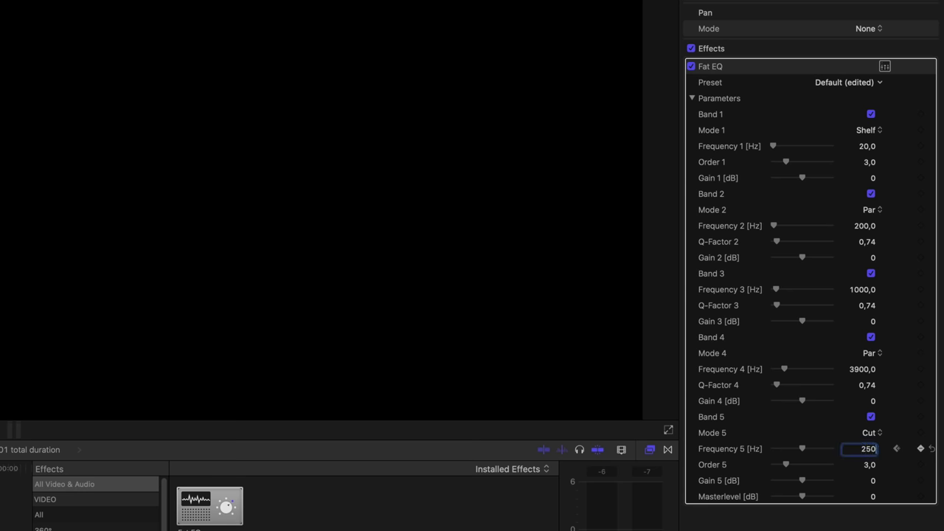
key(Return)
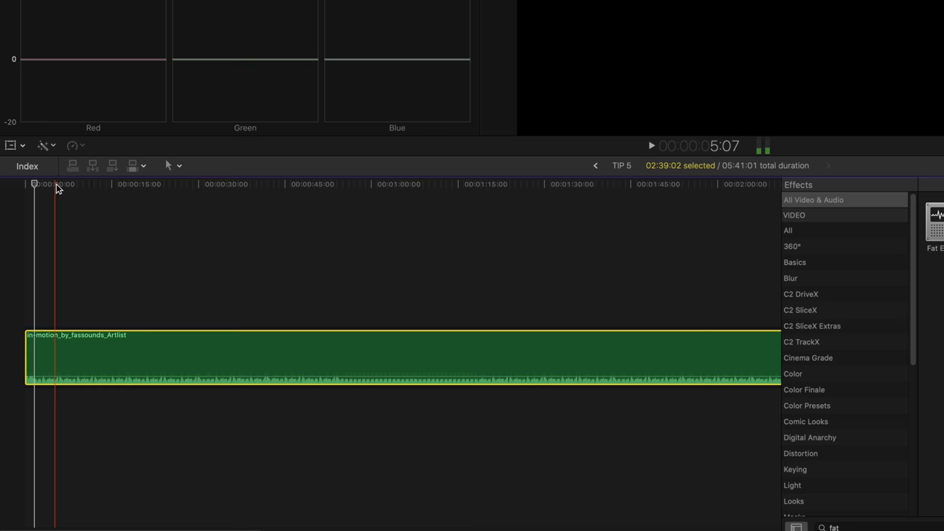
Play the filtered music from around 5:07 and keyframe Fat EQ's Frequency 5 at 10000 Hz at 7:00.
click(56, 186)
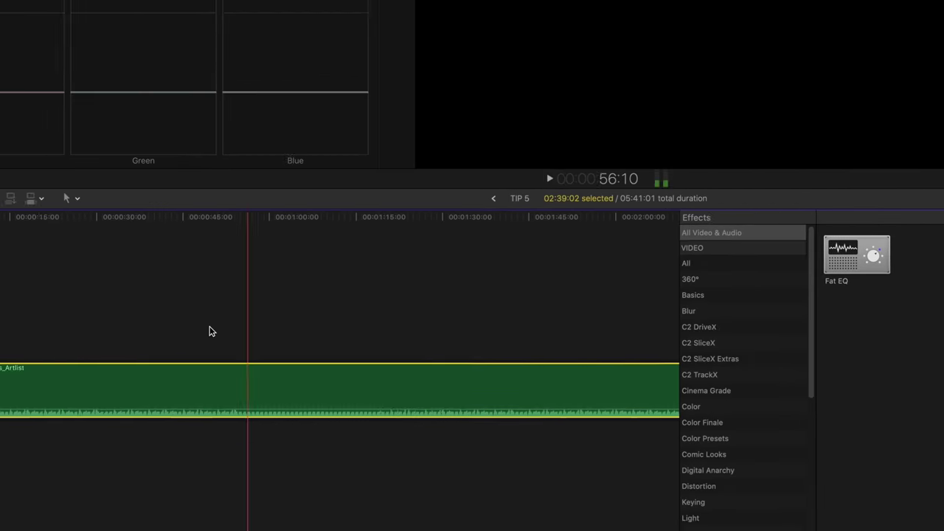
key(space)
key(space)
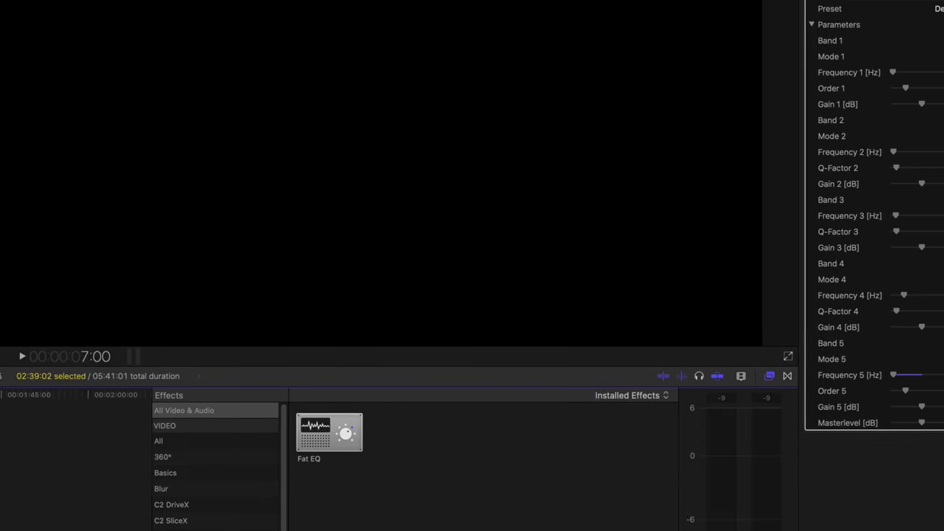
click(943, 375)
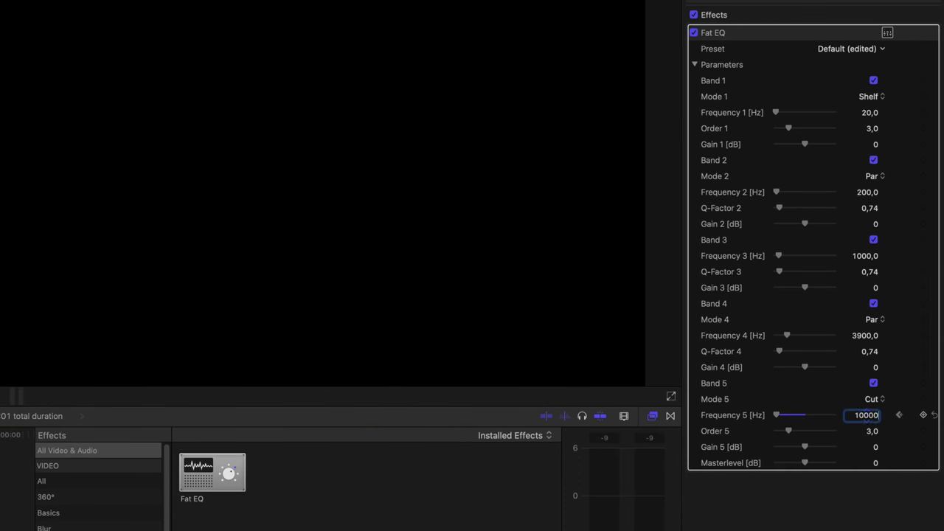
key(Return)
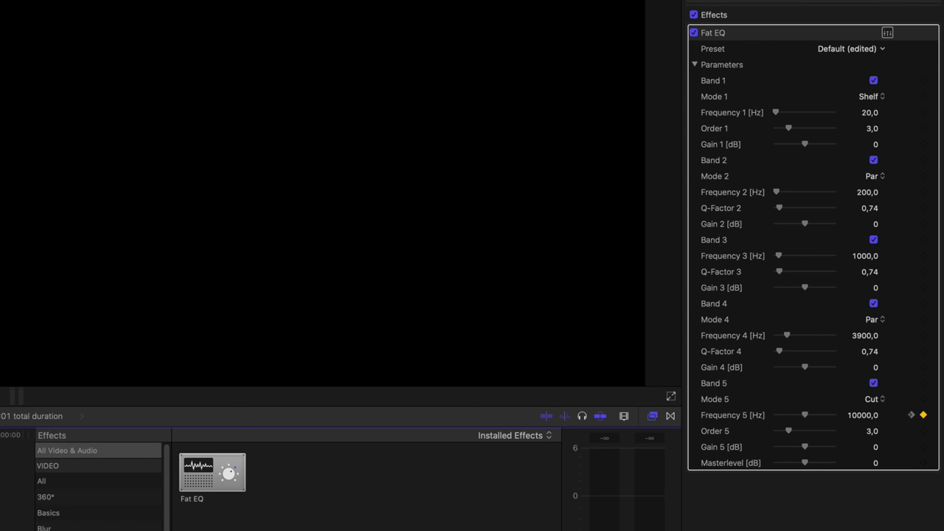